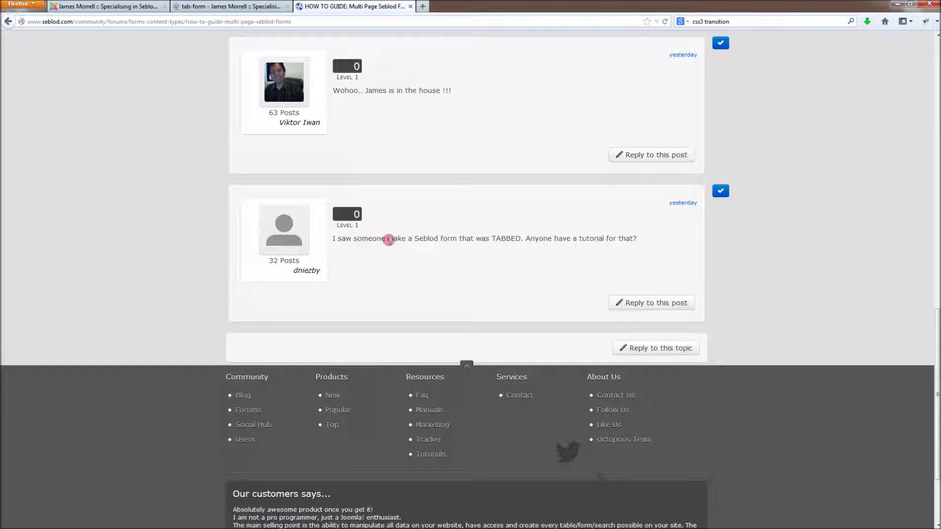
# View the live single-page contact form, then return to the SEBLOD Contact Form type's fields
pyautogui.click(214, 6)
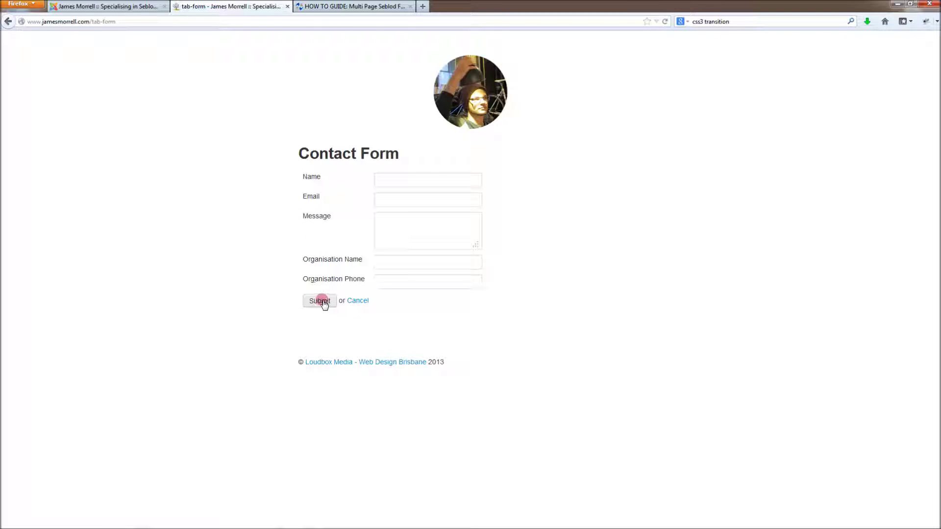
pyautogui.click(119, 8)
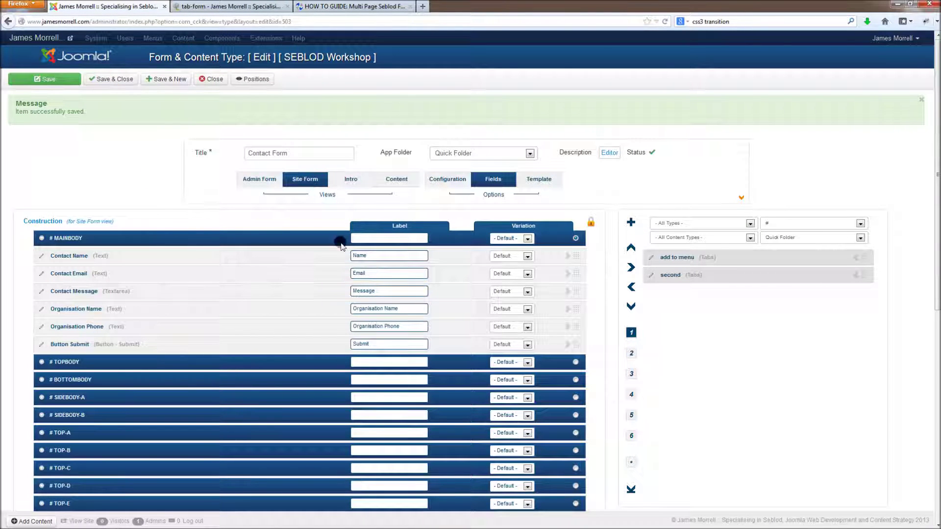
# Add a new Tabs field to the contact form titled 'Tab 1'
pyautogui.click(631, 222)
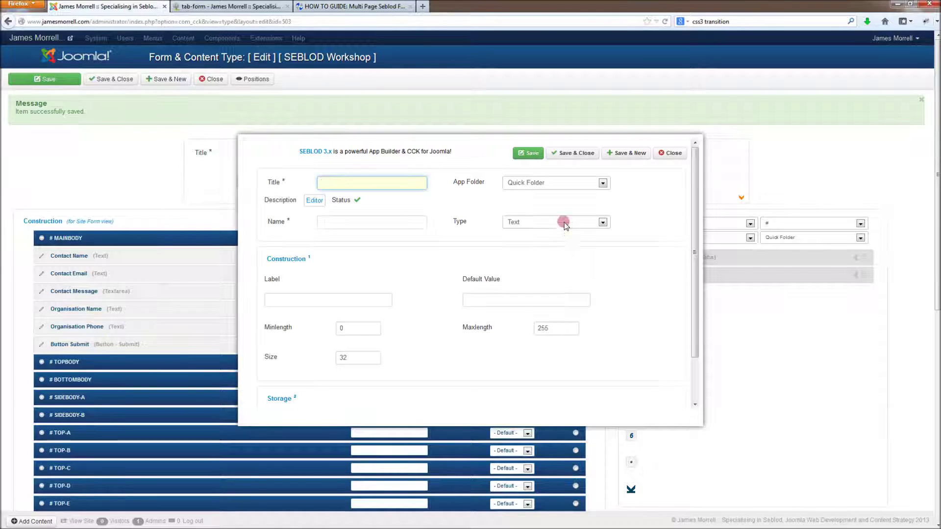
pyautogui.click(563, 222)
pyautogui.moveTo(605, 259); pyautogui.dragTo(607, 306)
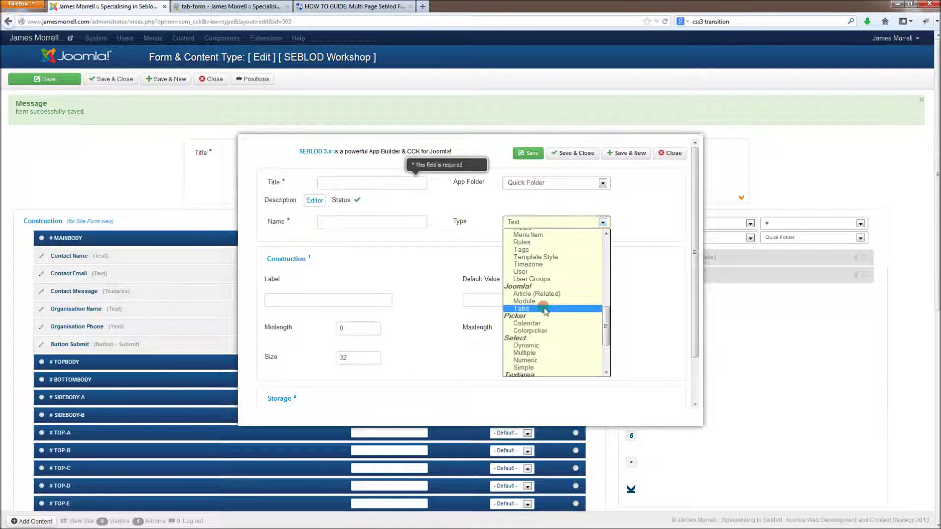
pyautogui.click(525, 309)
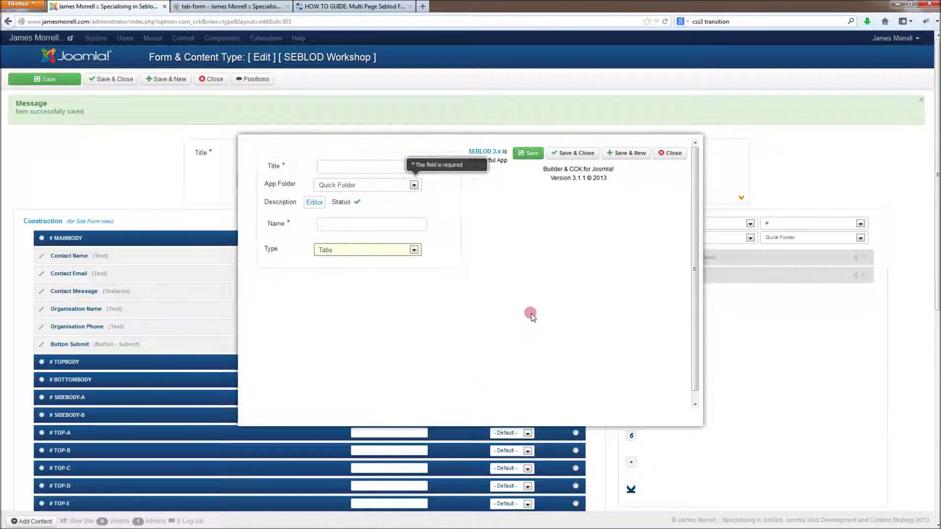
pyautogui.click(336, 181)
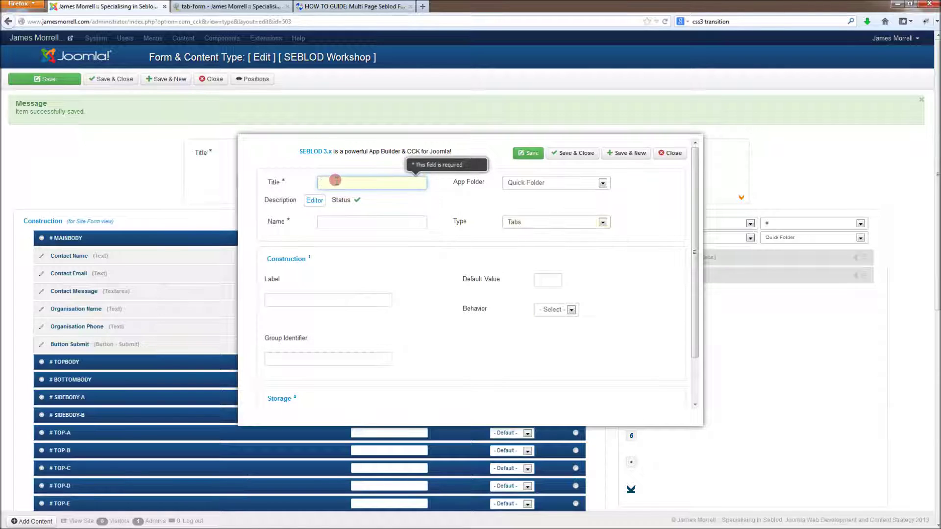
pyautogui.write('Tab 1')
pyautogui.press('Tab')
pyautogui.press('Tab')
# Give Tab 1 label 'Contact Details', group identifier 'tabs' and Start behavior, then Save & New
pyautogui.click(304, 297)
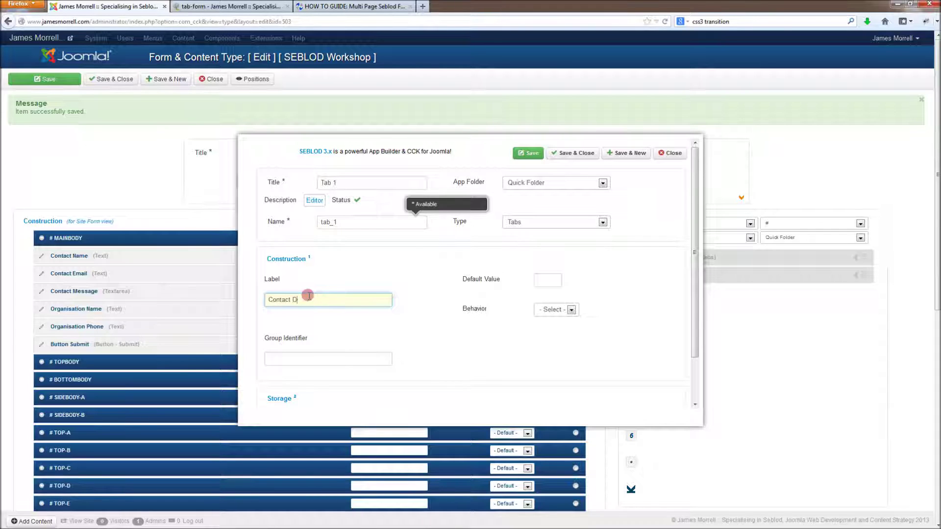
pyautogui.click(324, 359)
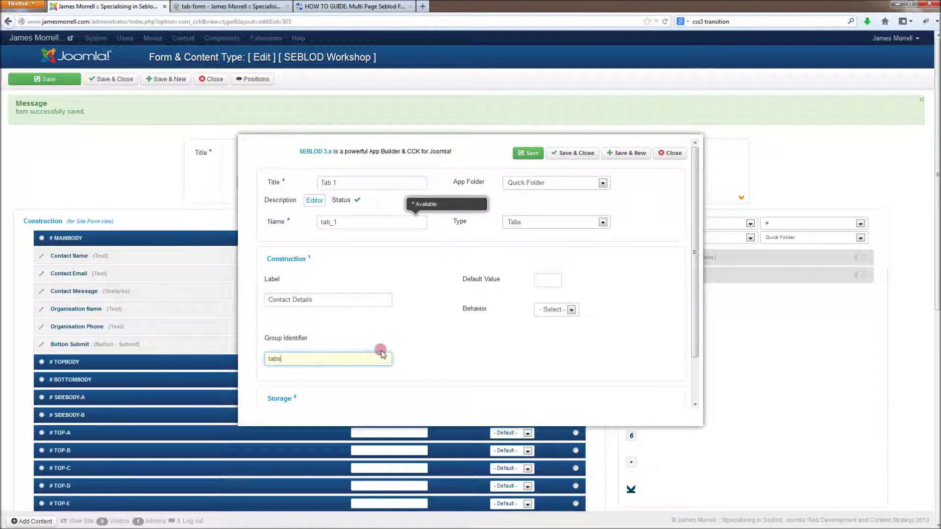
pyautogui.click(559, 309)
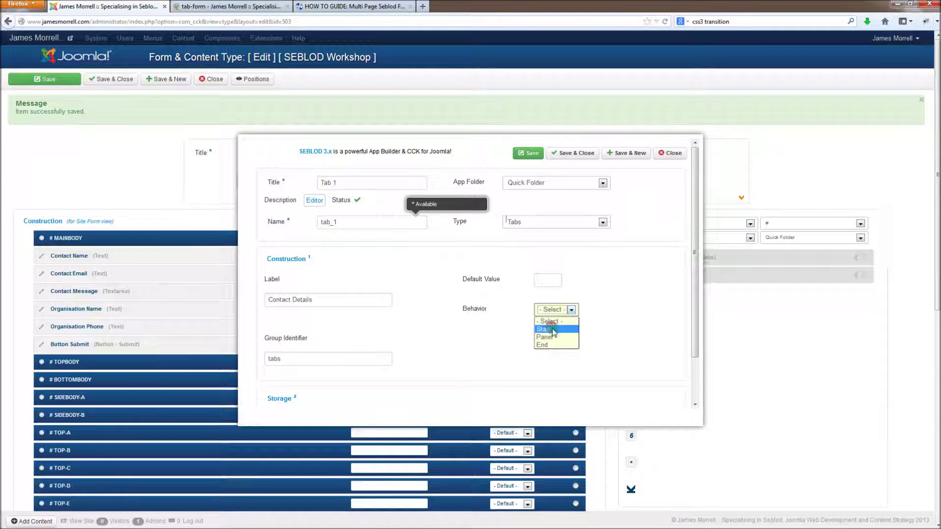
pyautogui.click(552, 329)
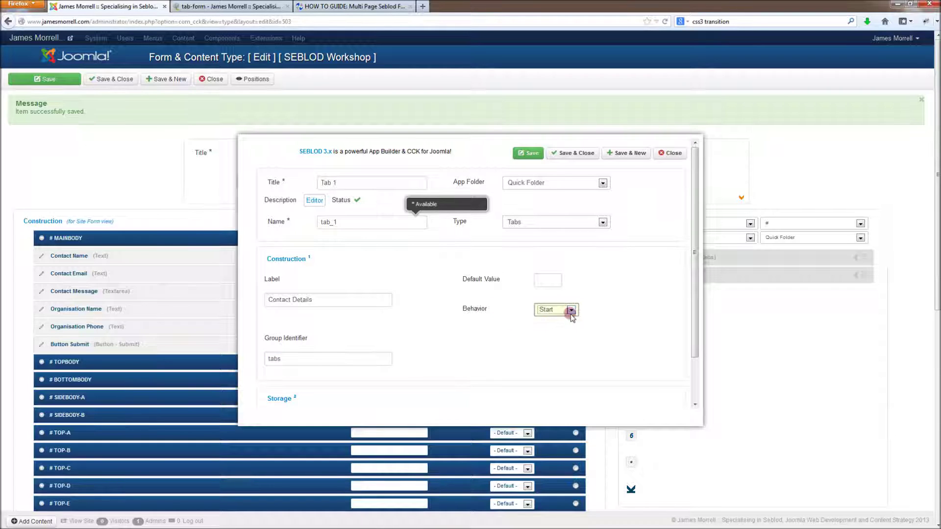
pyautogui.click(637, 159)
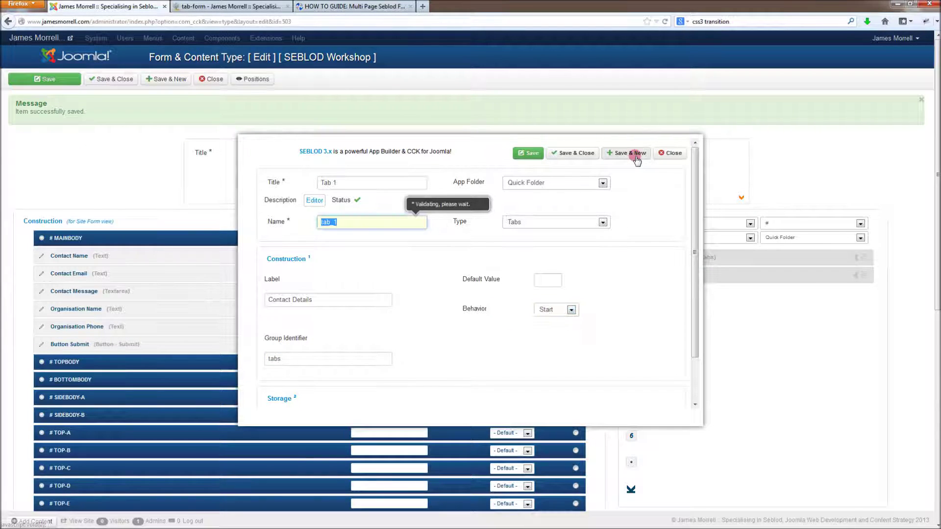
# Create the 'Tab 2' field and set its type to Tabs
pyautogui.click(362, 213)
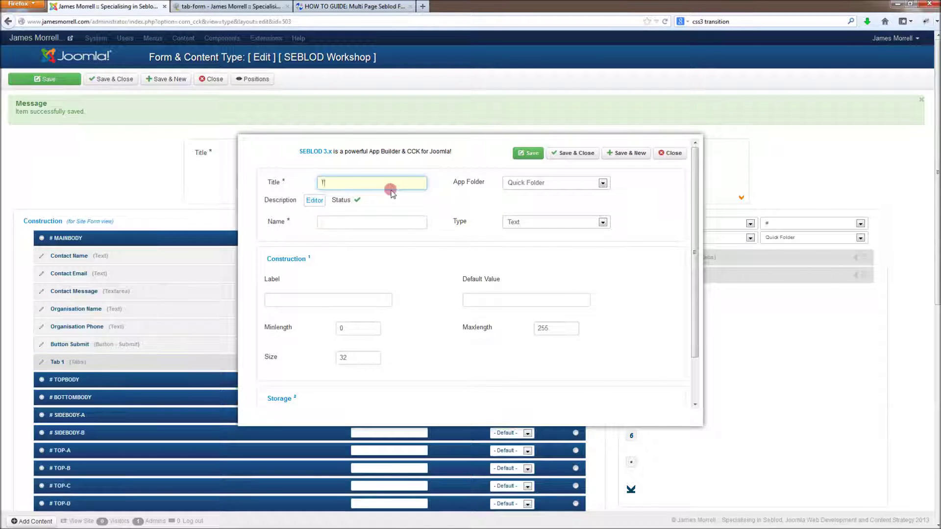
pyautogui.press('Tab')
pyautogui.click(603, 222)
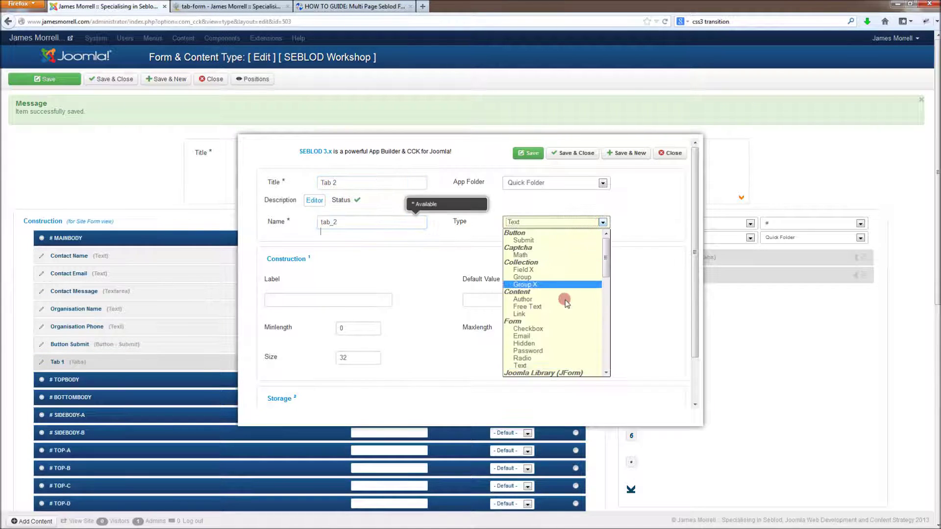
pyautogui.scroll(-5, 568, 316)
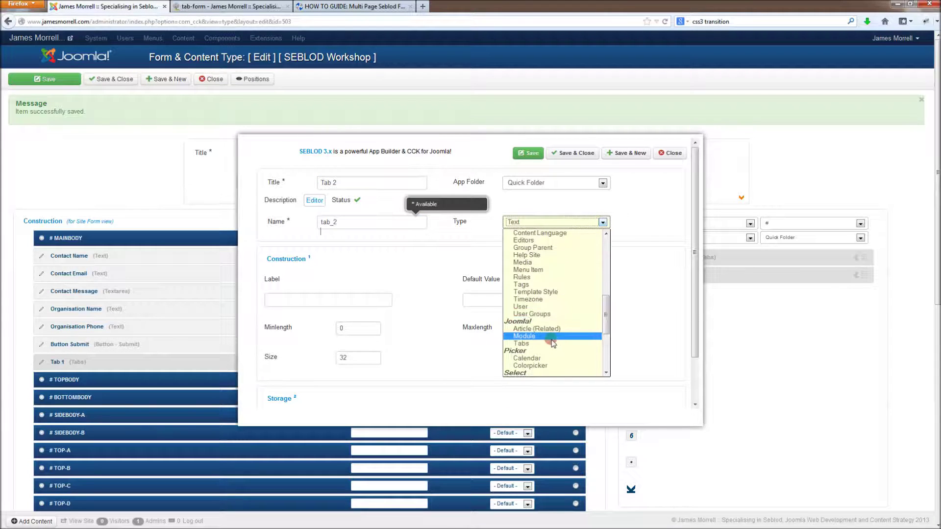
pyautogui.click(564, 343)
# Give Tab 2 label 'Organisation Details', group 'tabs' and Panel behavior, then Save & New
pyautogui.click(320, 297)
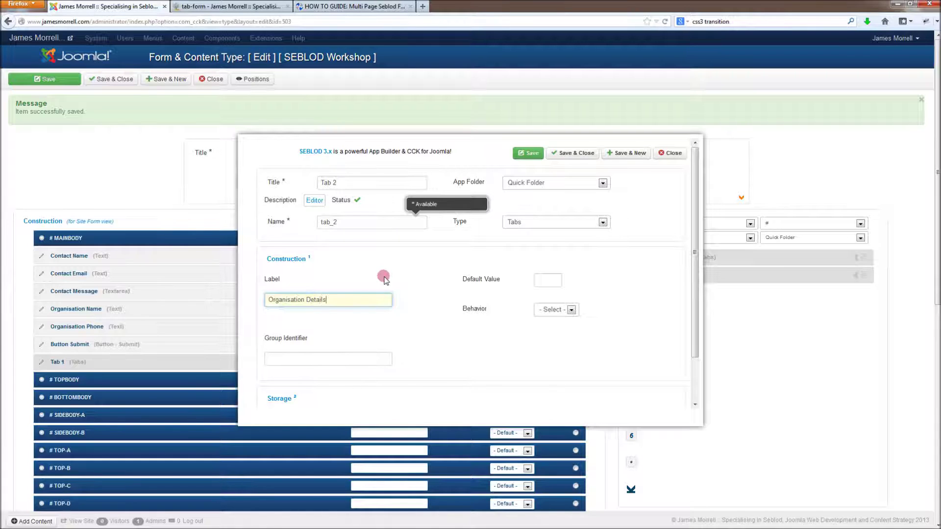
pyautogui.click(361, 357)
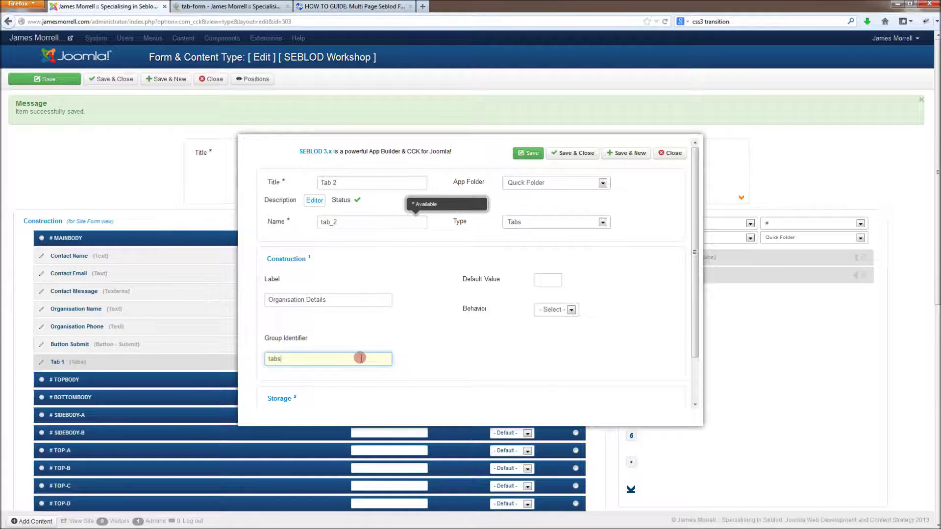
pyautogui.click(570, 309)
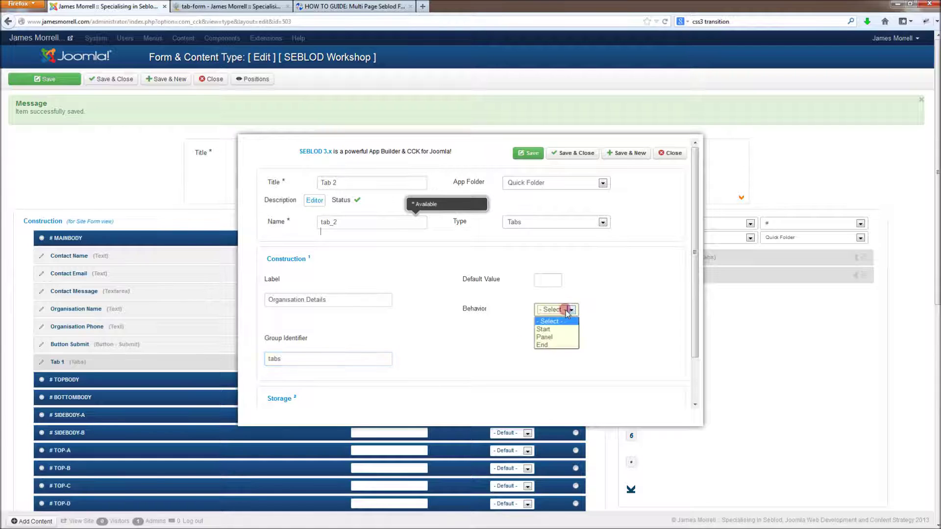
pyautogui.click(561, 337)
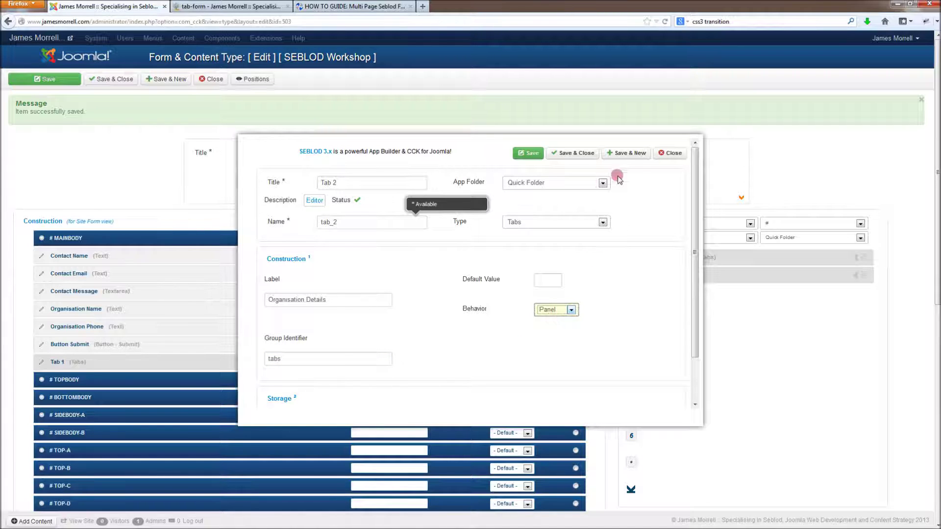
pyautogui.click(632, 156)
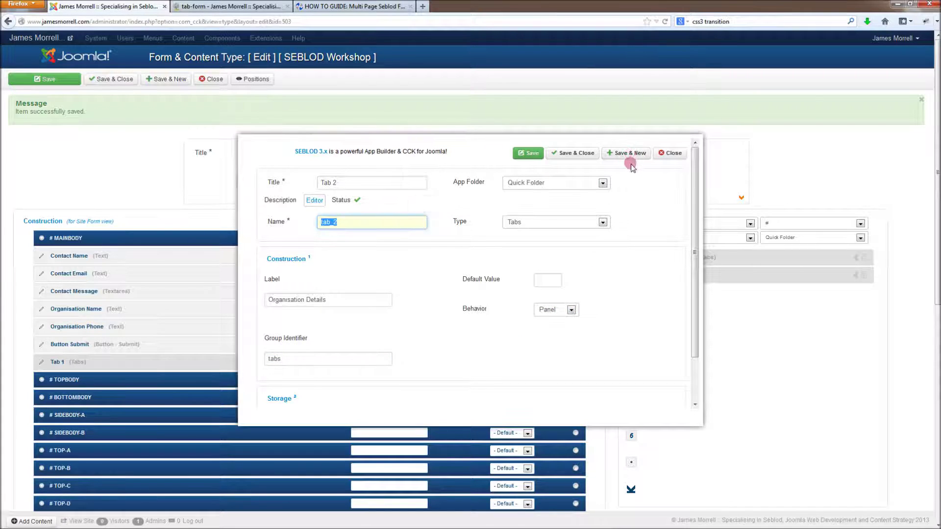
pyautogui.click(365, 184)
# Title the new field 'Tab 3' and set its type to Tabs
pyautogui.write('Tab 3')
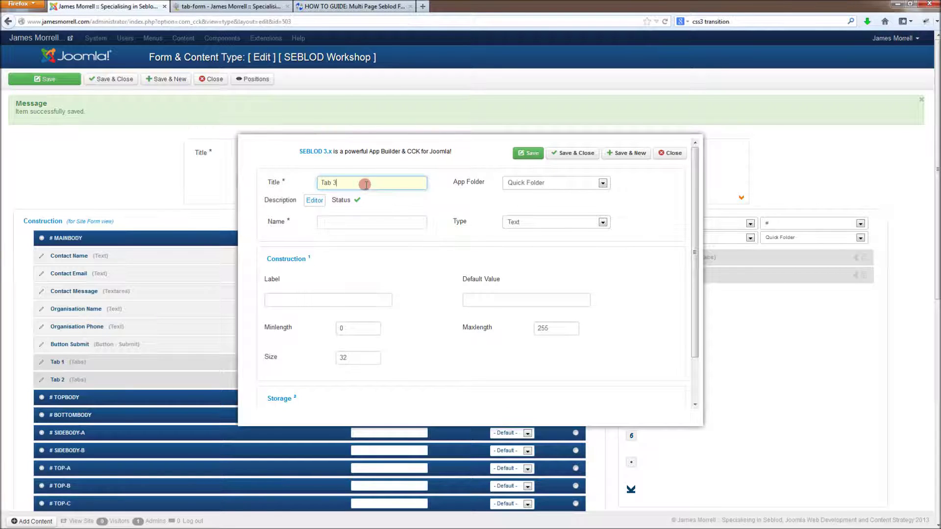
pyautogui.press('Tab')
pyautogui.click(326, 299)
pyautogui.click(563, 221)
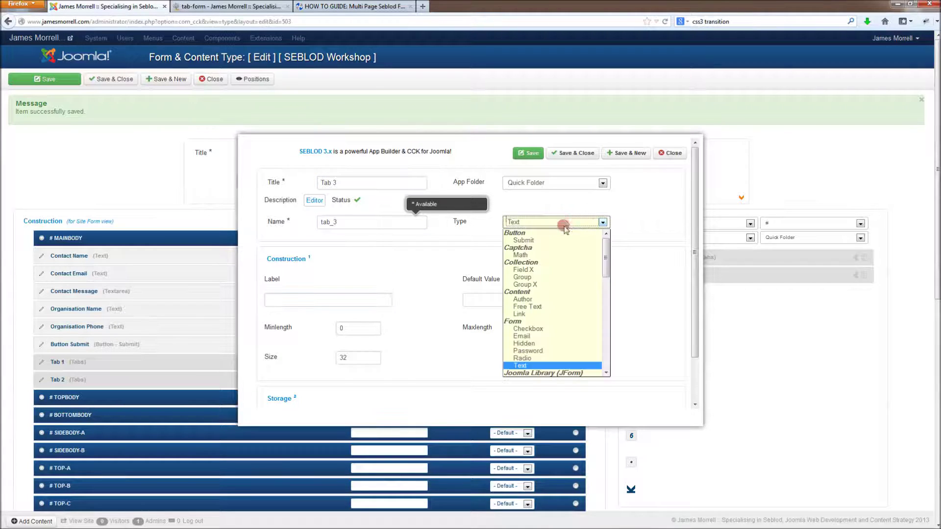
pyautogui.scroll(-3, 574, 306)
pyautogui.scroll(-2, 574, 306)
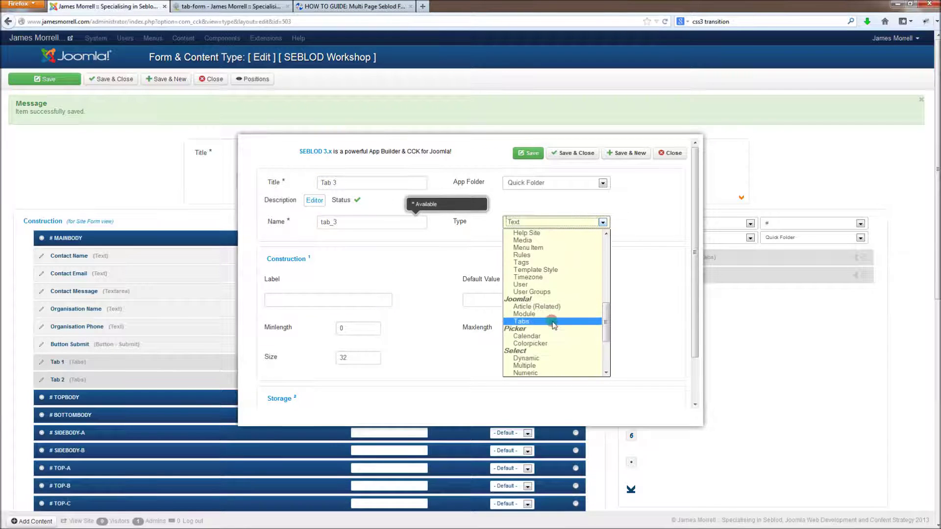
pyautogui.click(553, 322)
# Give Tab 3 label 'Message', group 'tabs' and Panel behavior, then Save & Close
pyautogui.click(315, 296)
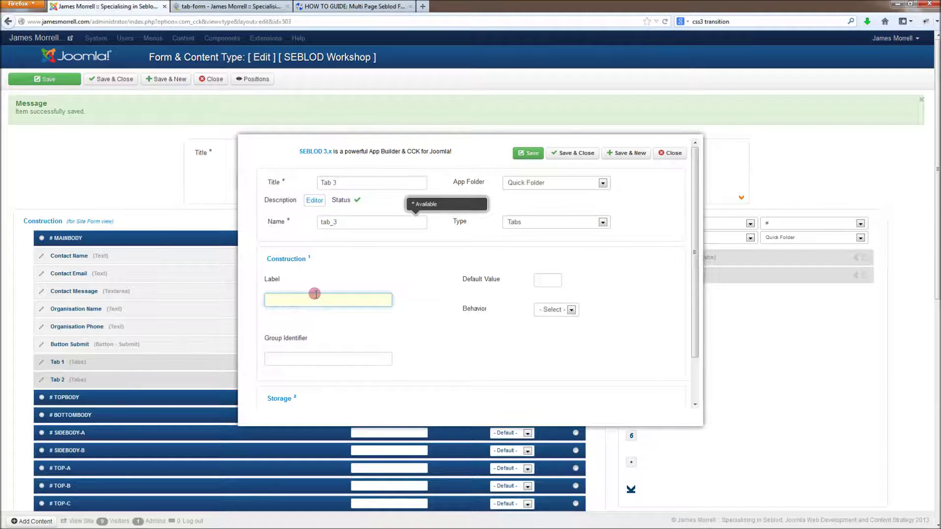
pyautogui.write('Message')
pyautogui.click(293, 357)
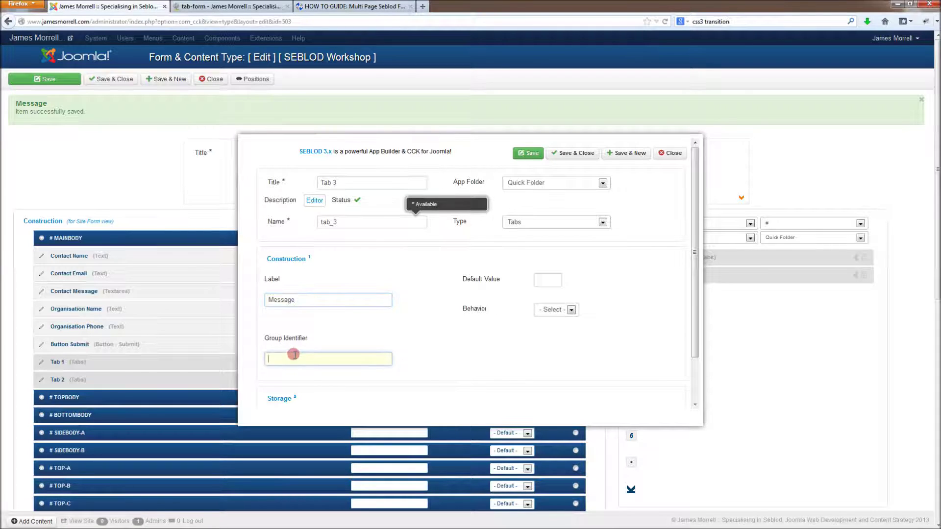
pyautogui.write('tabs')
pyautogui.click(561, 309)
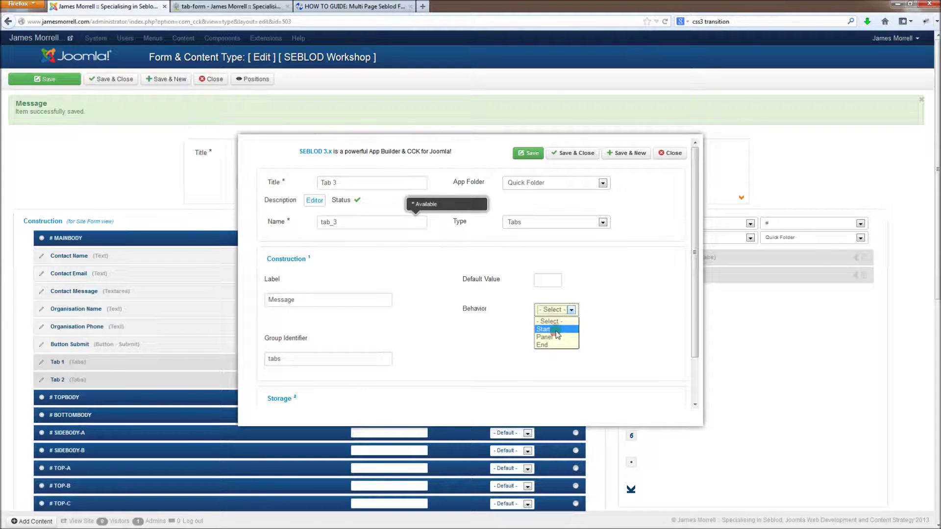
pyautogui.click(562, 337)
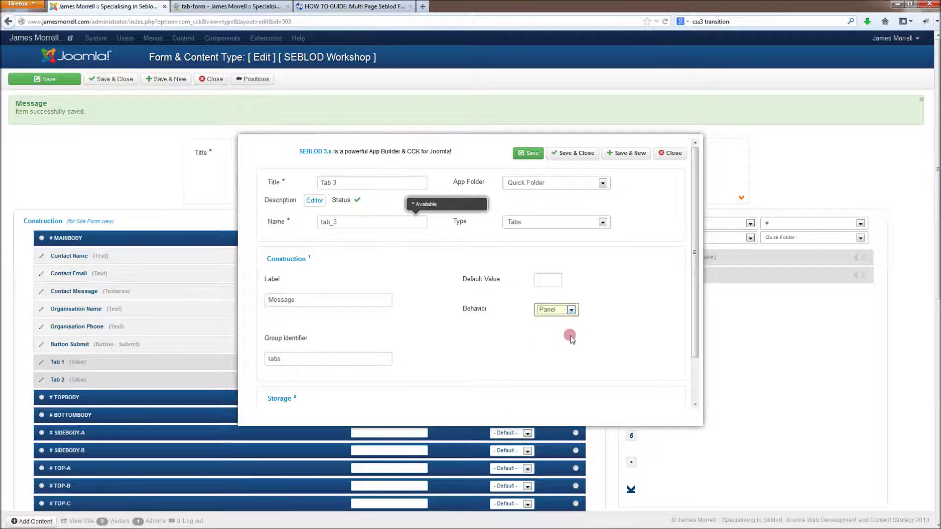
pyautogui.click(554, 153)
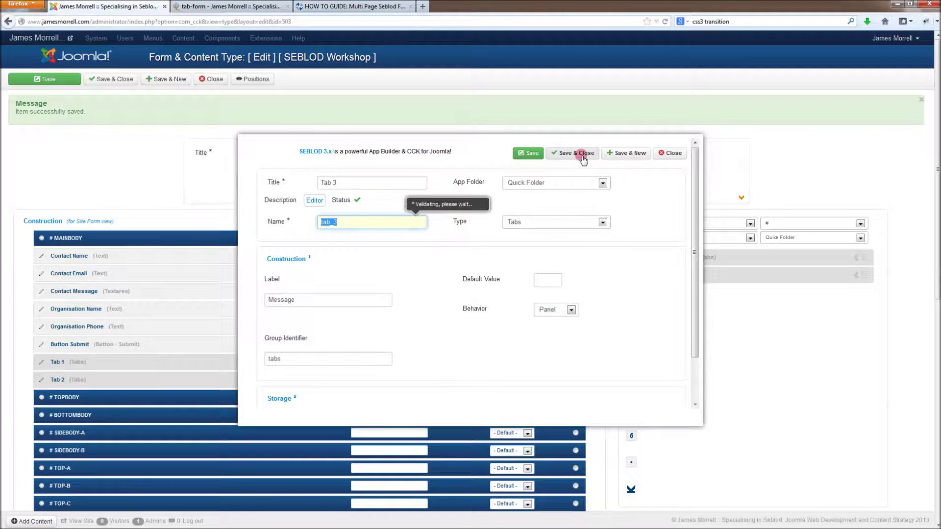
pyautogui.click(582, 153)
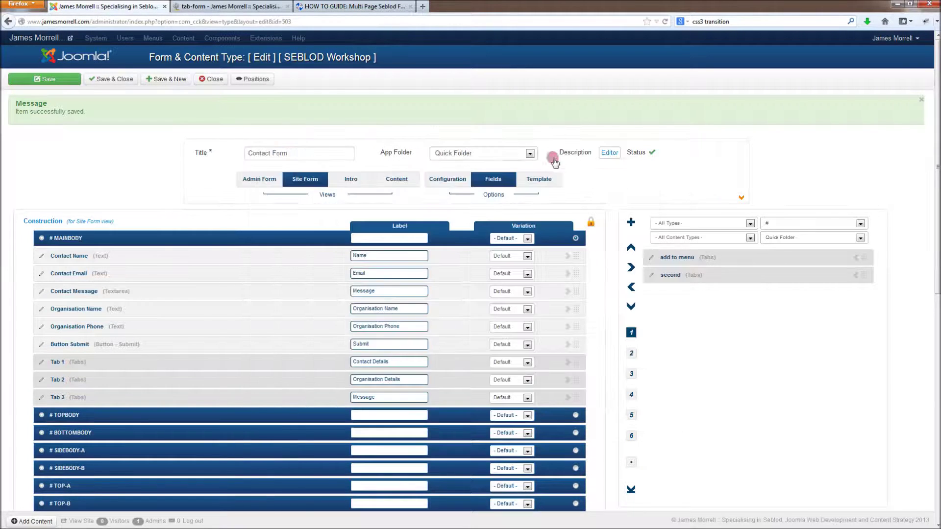
# Place Tab 1 above Contact Name, Tab 2 above the organisation fields, Tab 3 above Contact Message, and save
pyautogui.moveTo(576, 362); pyautogui.dragTo(301, 271)
pyautogui.click(62, 255)
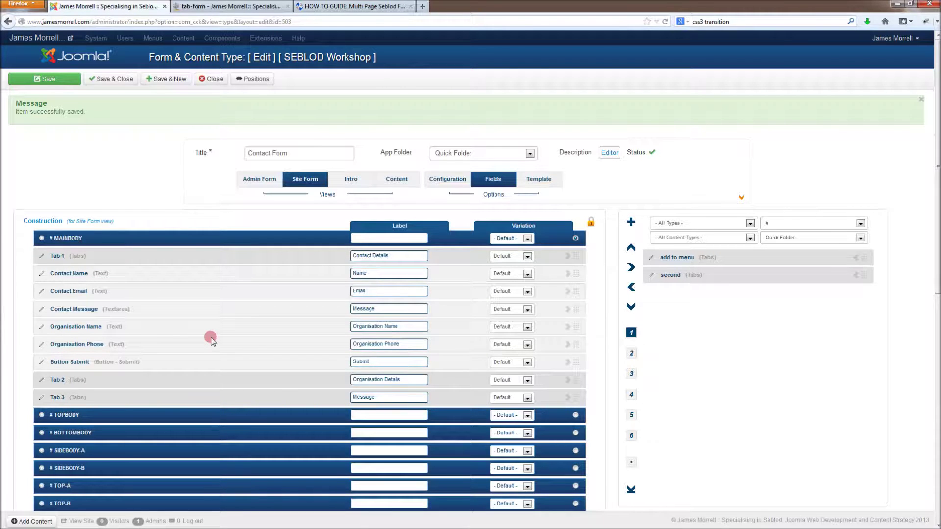
pyautogui.moveTo(577, 380); pyautogui.dragTo(578, 299)
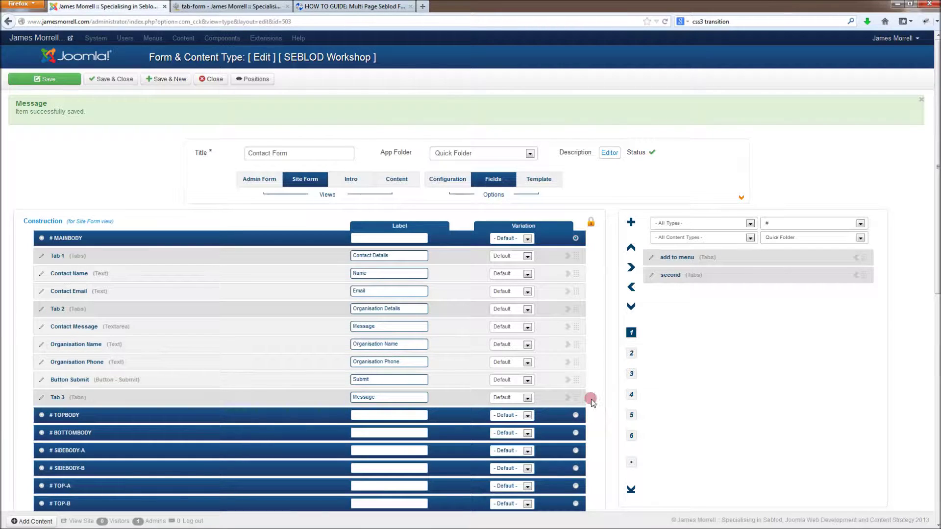
pyautogui.moveTo(576, 398)
pyautogui.mouseDown()
pyautogui.moveTo(582, 357)
pyautogui.moveTo(581, 381)
pyautogui.mouseUp()
pyautogui.moveTo(577, 326); pyautogui.dragTo(577, 379)
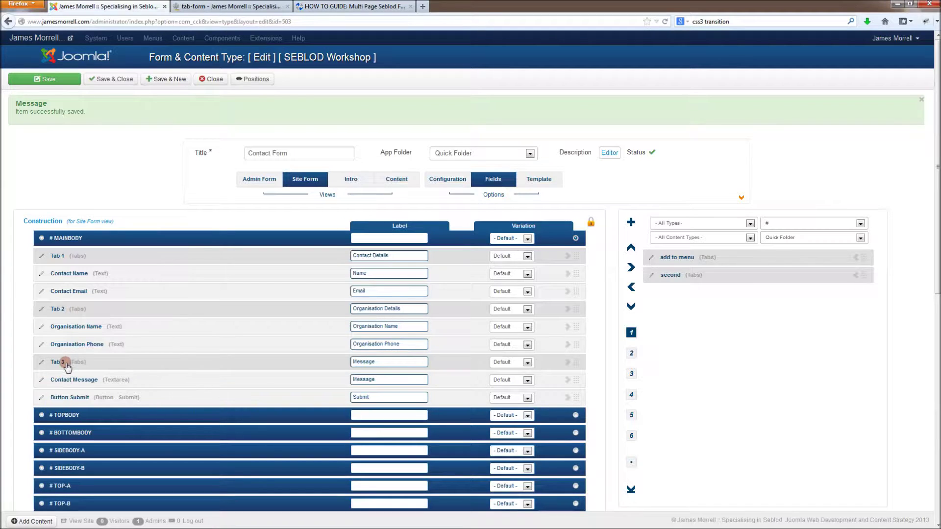
pyautogui.click(44, 76)
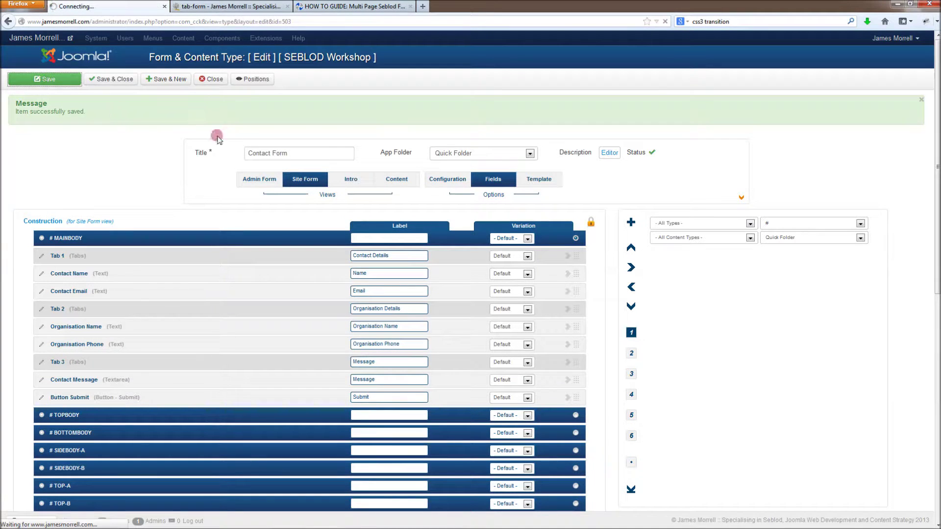
# On the live Contact Form, switch between the Contact Details, Organisation Details and Message tabs
pyautogui.click(258, 6)
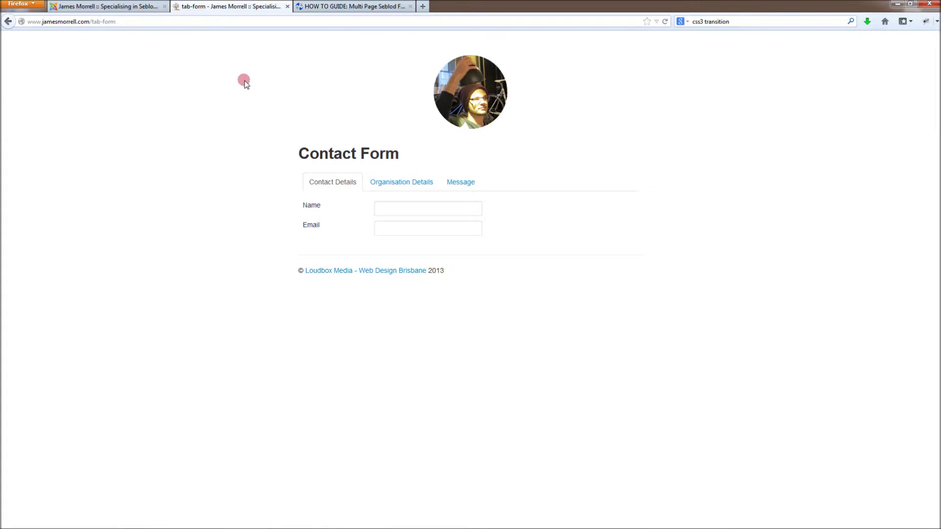
pyautogui.click(397, 181)
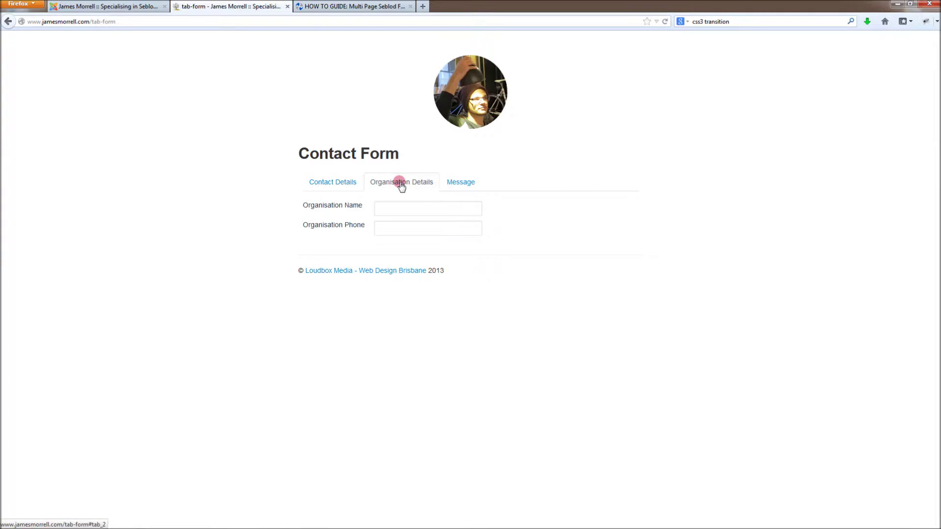
pyautogui.click(472, 182)
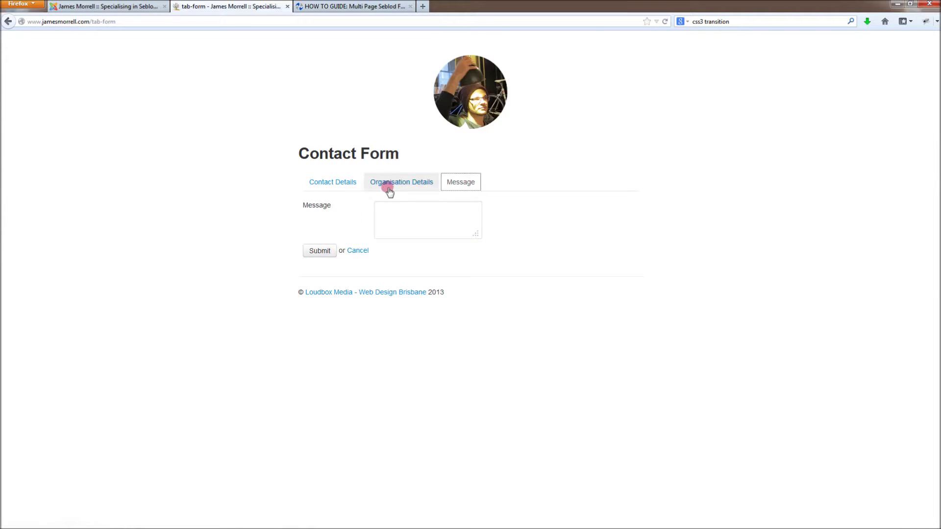
pyautogui.click(372, 189)
pyautogui.click(342, 184)
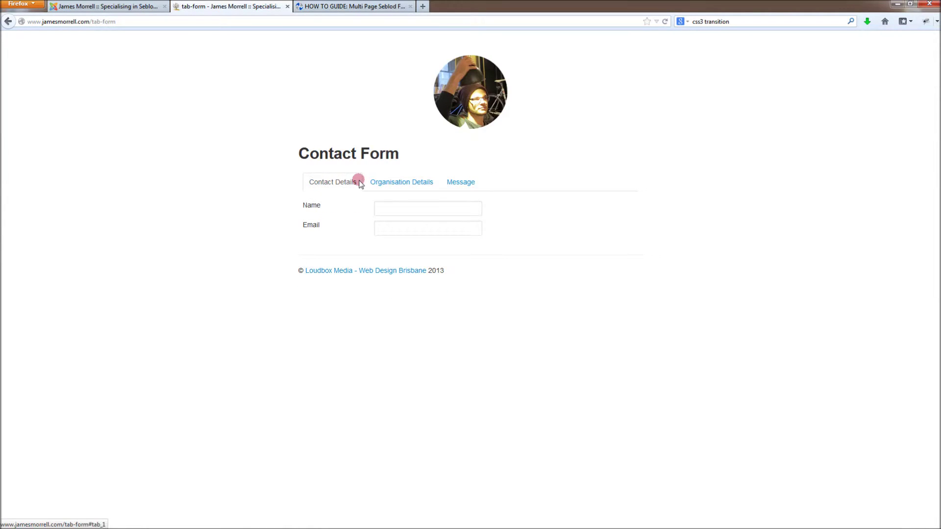
pyautogui.click(384, 182)
pyautogui.click(335, 182)
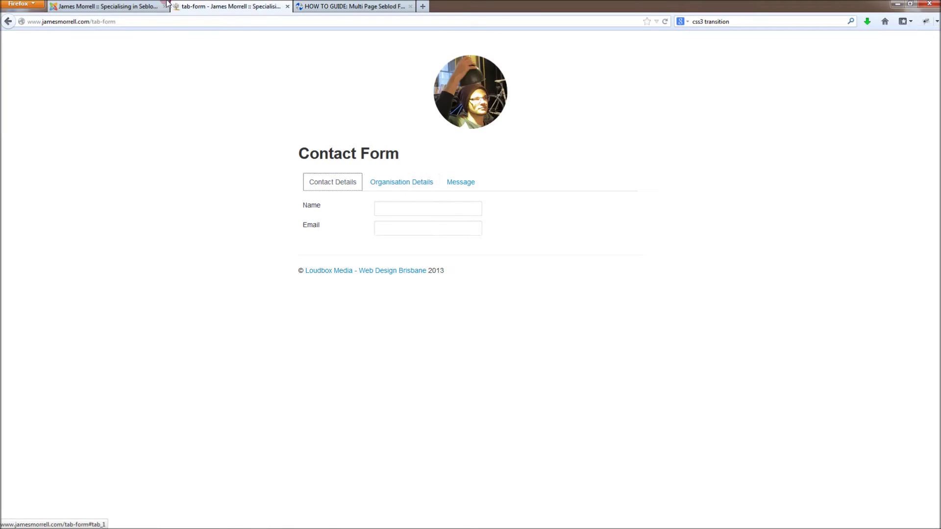